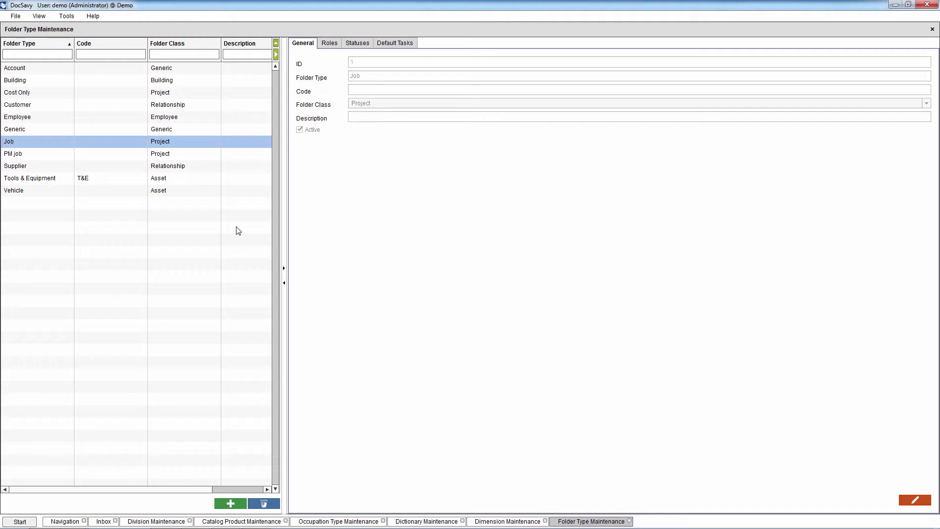
Step: Make the Active column visible in the folder type list and select the Supplier folder type
{"action": "right_click", "coordinate": [131, 46]}
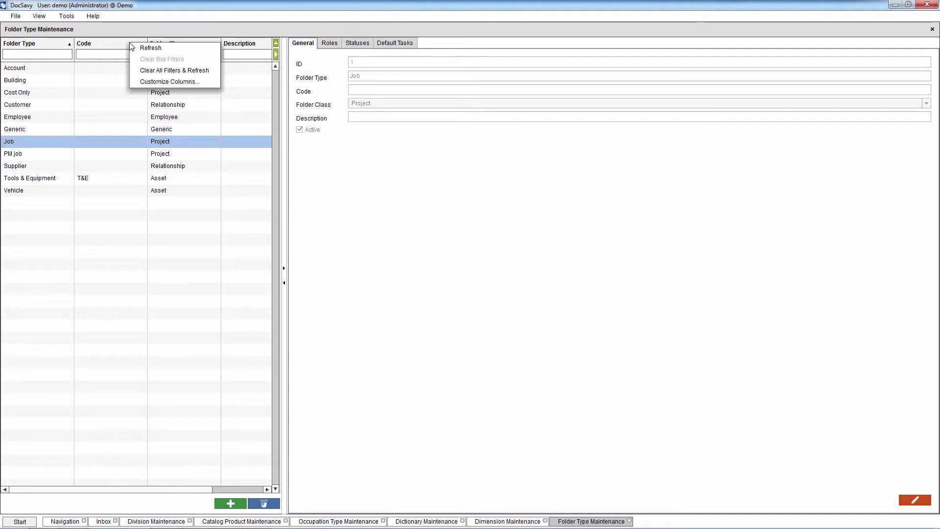
{"action": "left_click", "coordinate": [142, 82]}
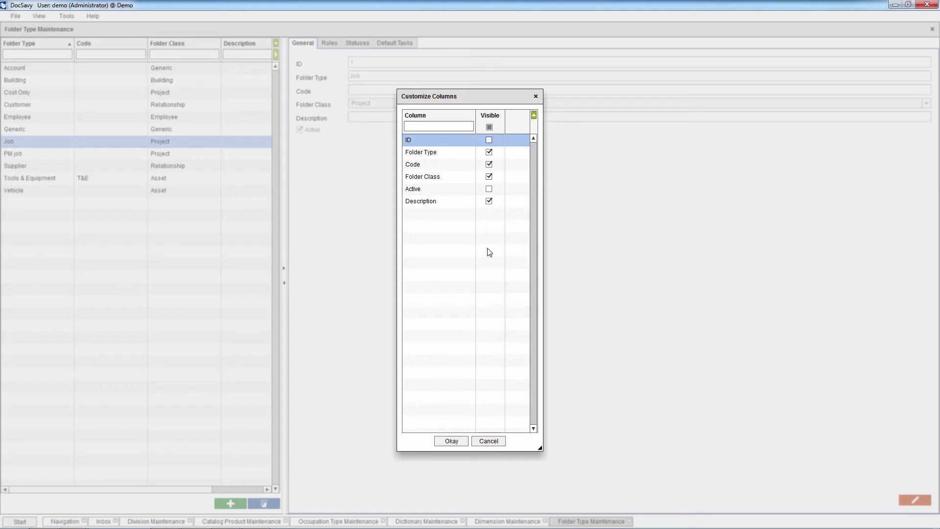
{"action": "left_click", "coordinate": [489, 190]}
{"action": "left_click", "coordinate": [451, 441]}
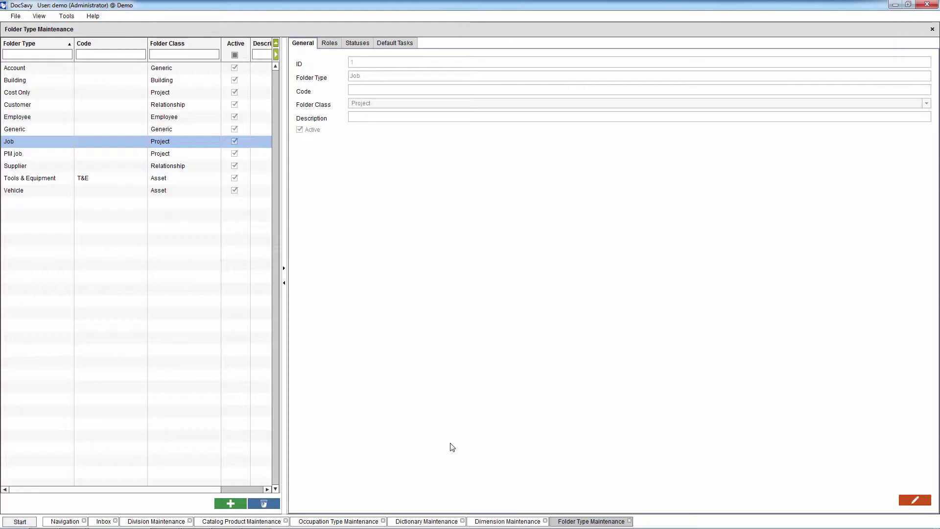
{"action": "left_click", "coordinate": [173, 167]}
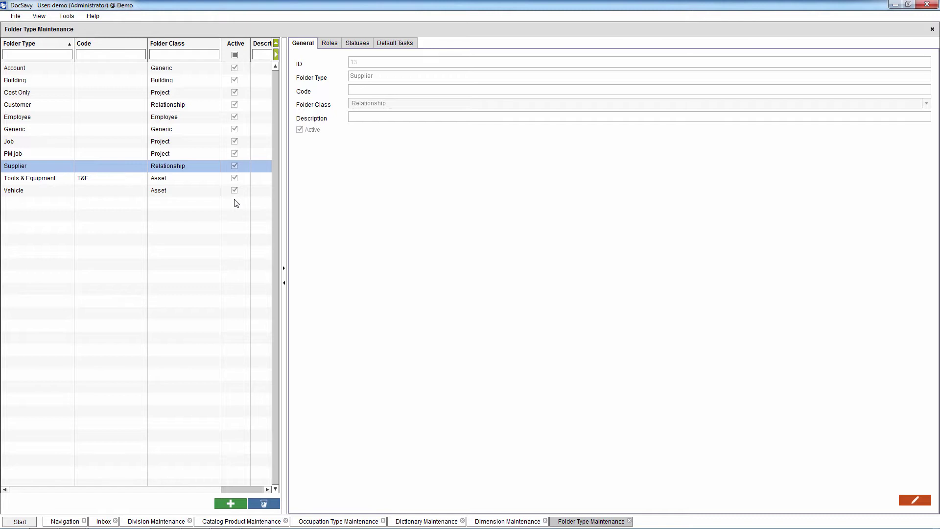
Step: Start a new folder type, set its folder class to Asset and try switching its Active setting off and on
{"action": "left_click", "coordinate": [231, 503]}
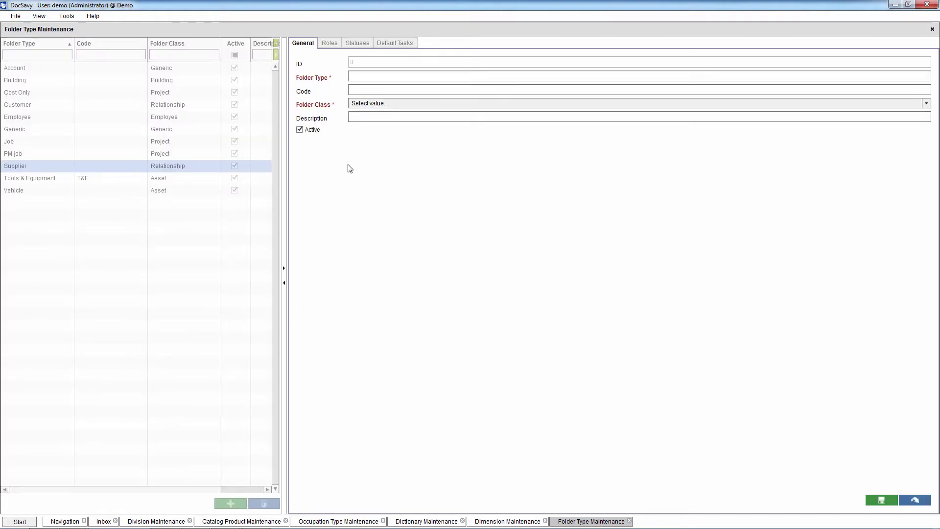
{"action": "left_click", "coordinate": [376, 74]}
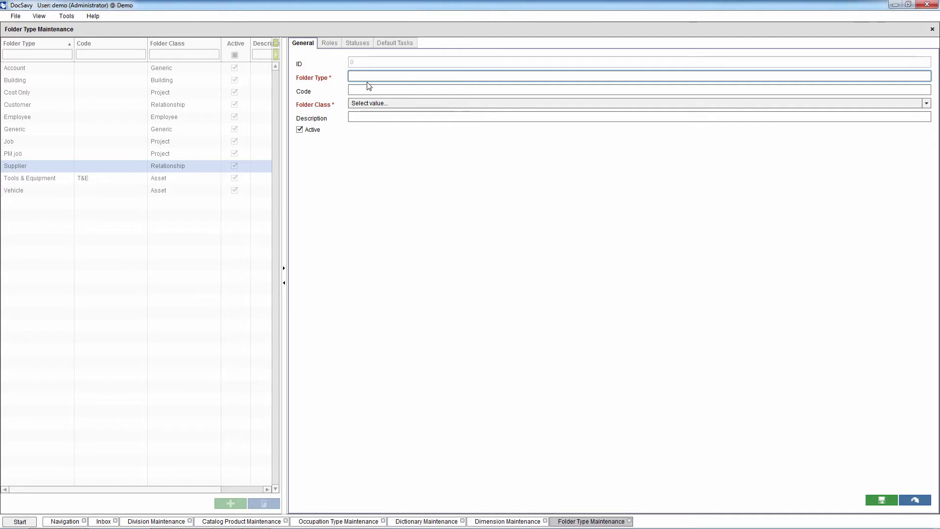
{"action": "left_click", "coordinate": [368, 92]}
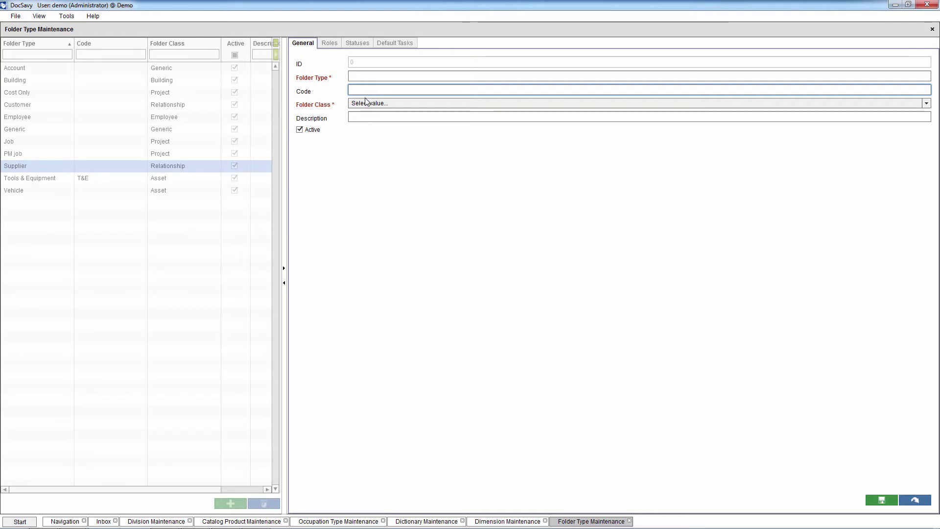
{"action": "left_click", "coordinate": [365, 103]}
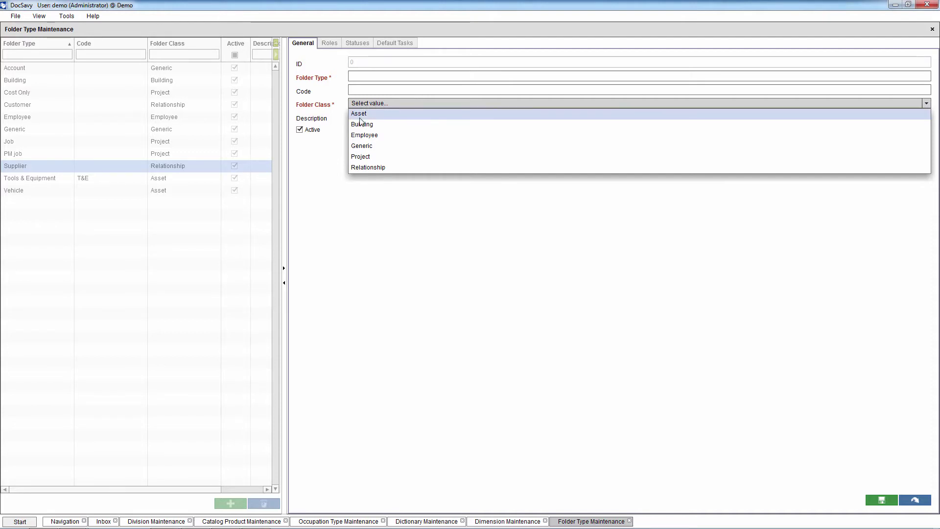
{"action": "left_click", "coordinate": [360, 118]}
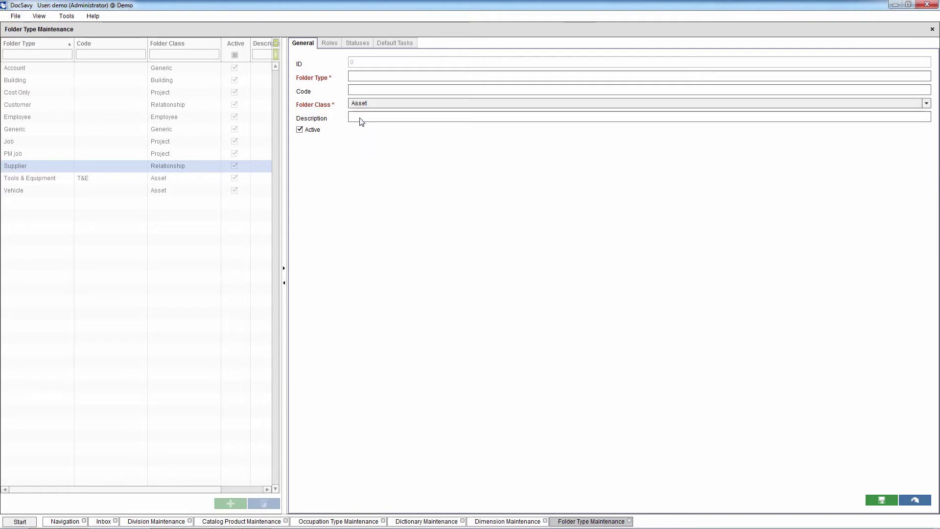
{"action": "left_click", "coordinate": [361, 118]}
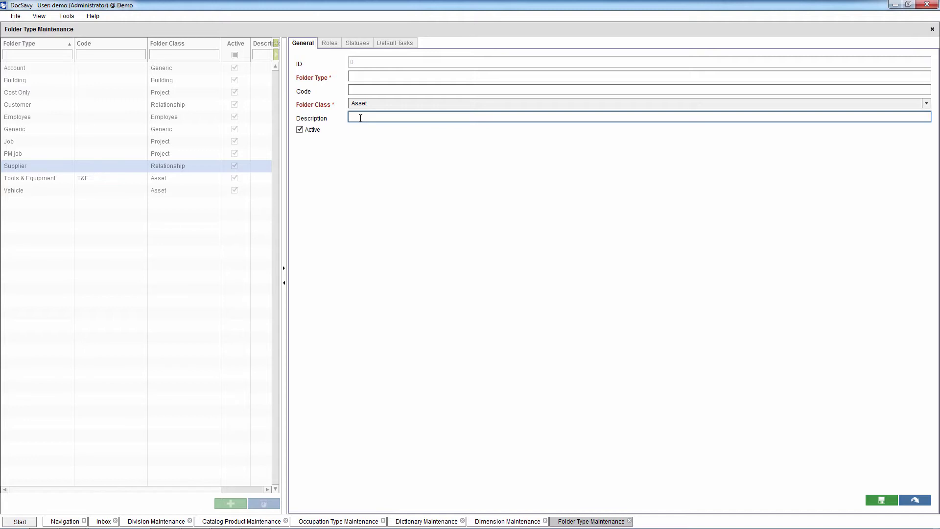
{"action": "left_click", "coordinate": [313, 130]}
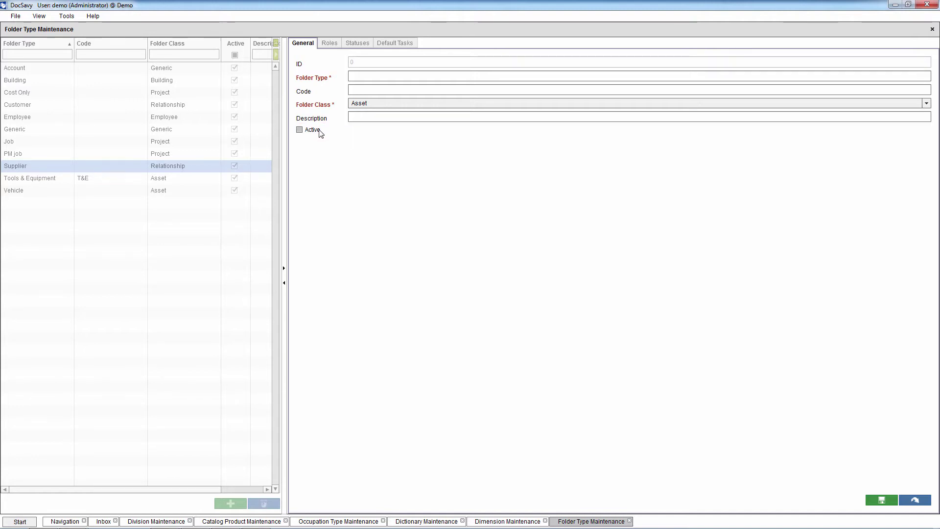
{"action": "left_click", "coordinate": [319, 131]}
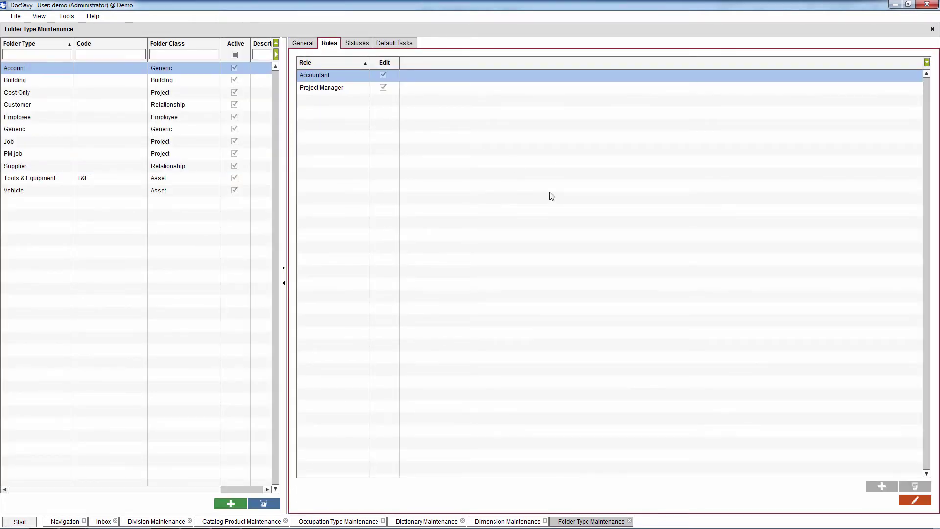
Step: Edit the Account folder type's roles, adding the General User role with the Edit permission enabled
{"action": "left_click", "coordinate": [901, 500]}
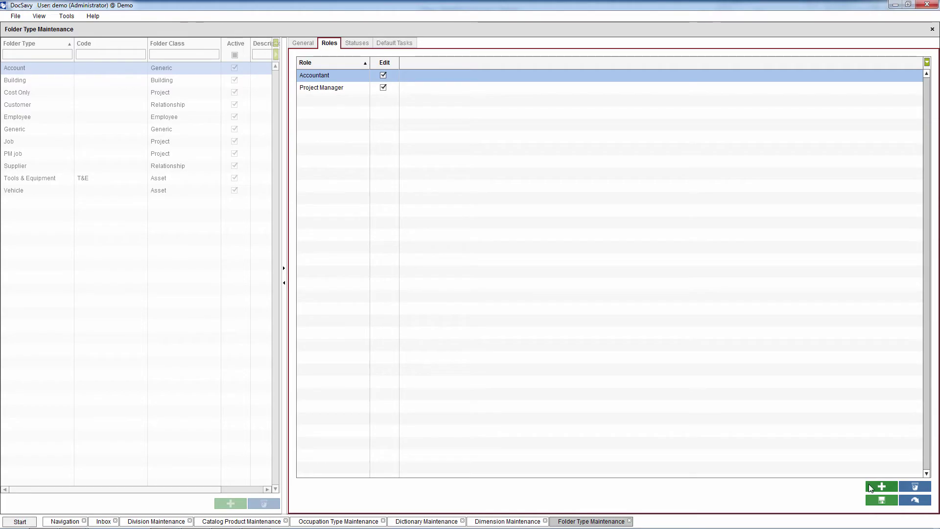
{"action": "left_click", "coordinate": [870, 485]}
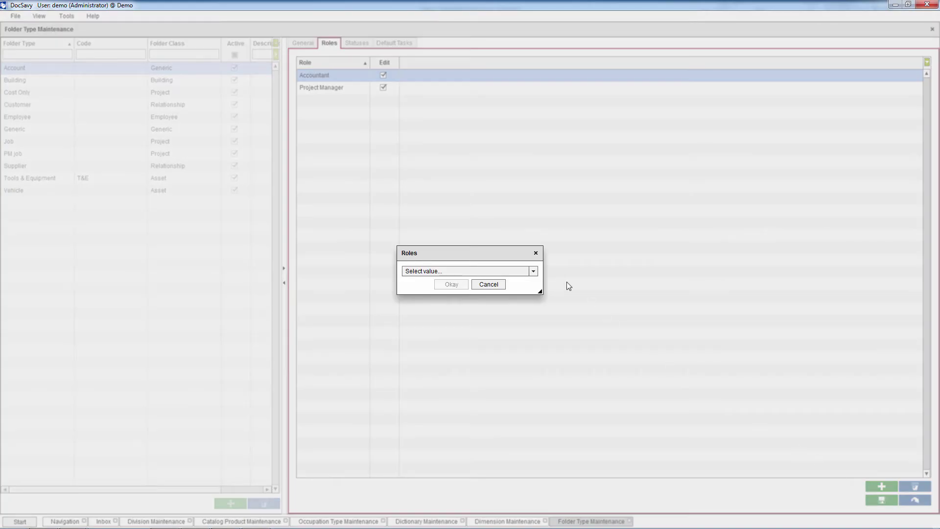
{"action": "left_click", "coordinate": [533, 272]}
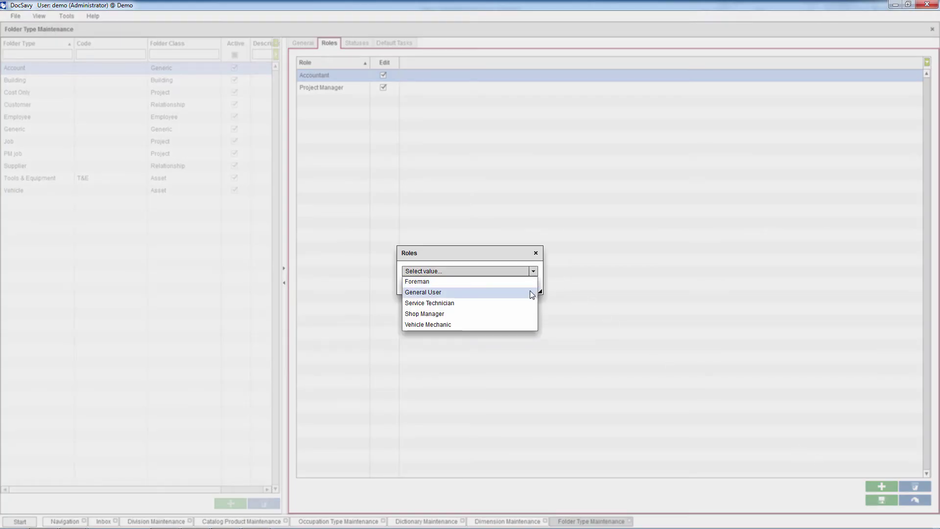
{"action": "left_click", "coordinate": [533, 293]}
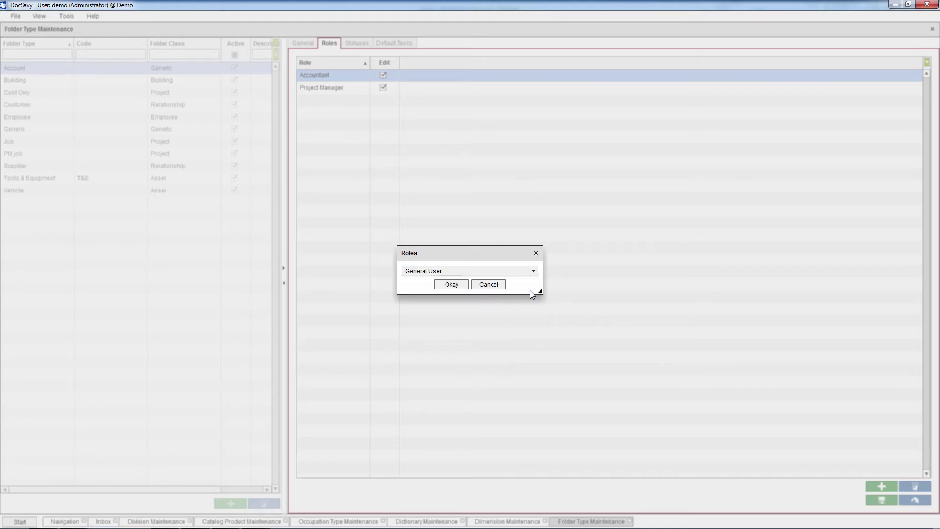
{"action": "left_click", "coordinate": [454, 287]}
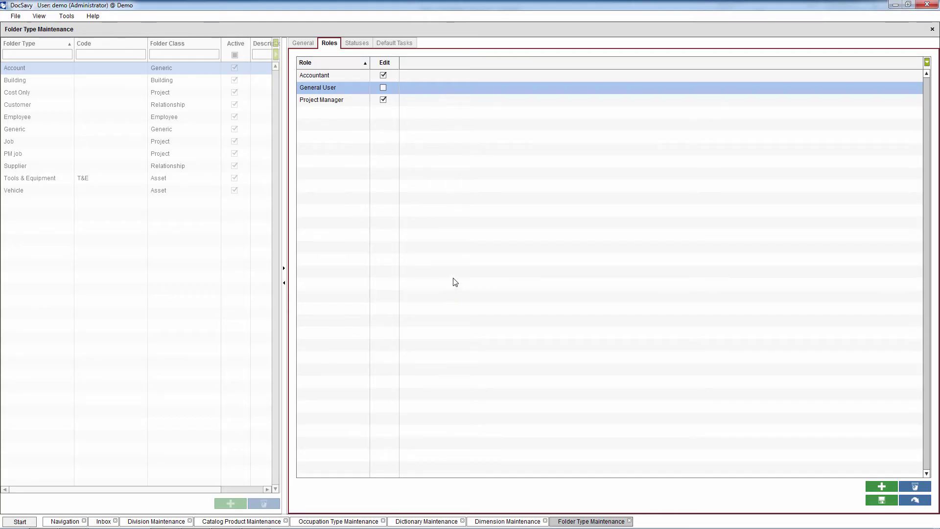
{"action": "left_click", "coordinate": [384, 89]}
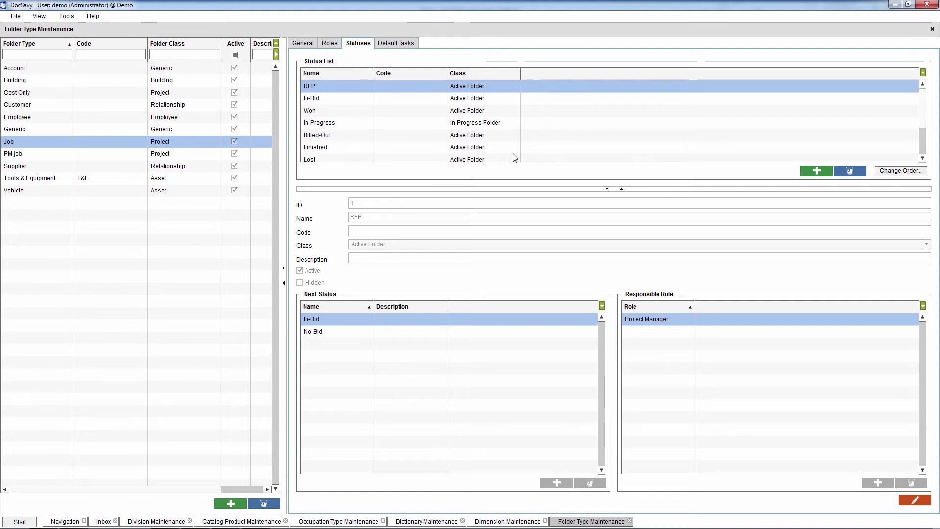
Step: Try to make the Active column visible in the Job folder type's status list
{"action": "right_click", "coordinate": [438, 75]}
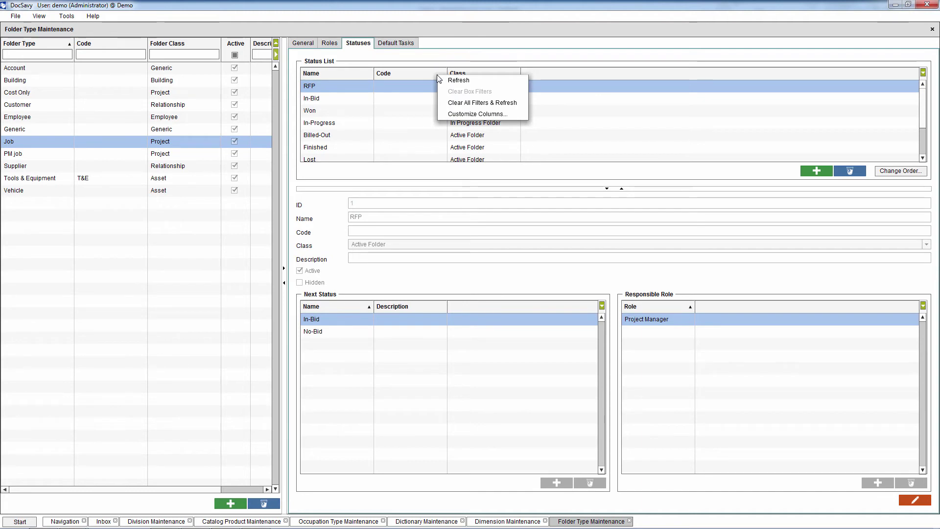
{"action": "left_click", "coordinate": [446, 114]}
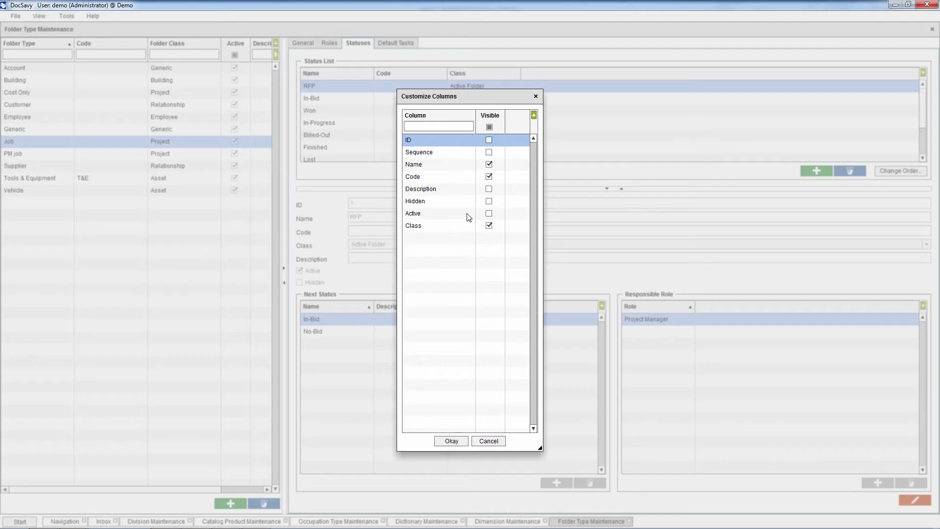
{"action": "left_click", "coordinate": [481, 216]}
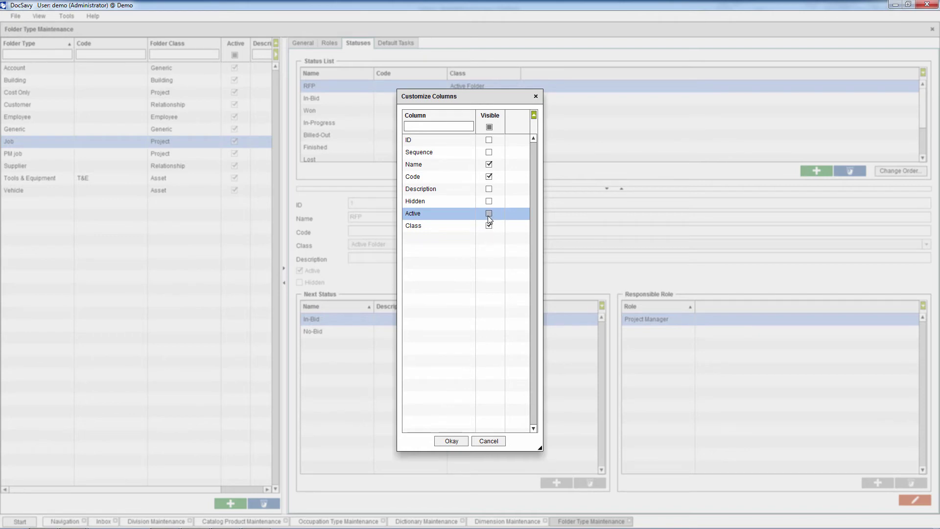
{"action": "left_click", "coordinate": [459, 442]}
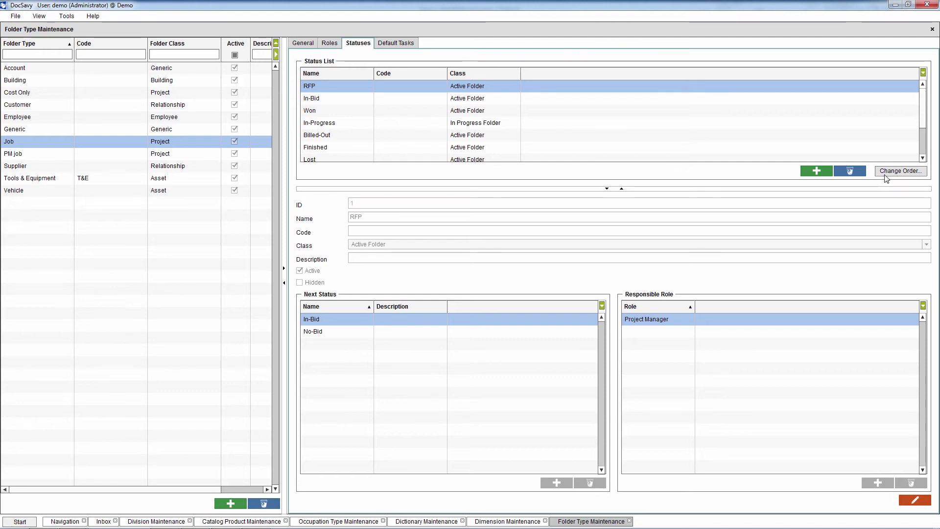
Step: Start a new status for the Job folder type and set its class to Active Folder
{"action": "left_click", "coordinate": [804, 172]}
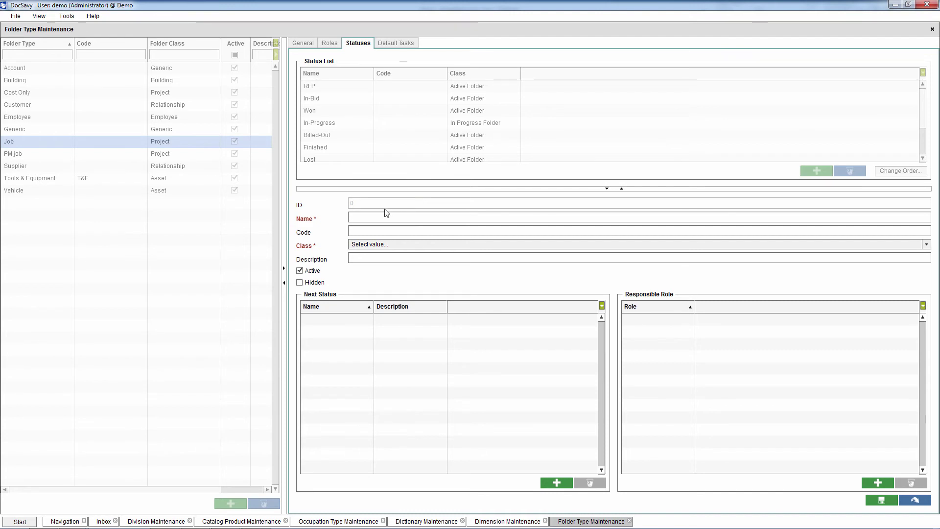
{"action": "left_click", "coordinate": [373, 215]}
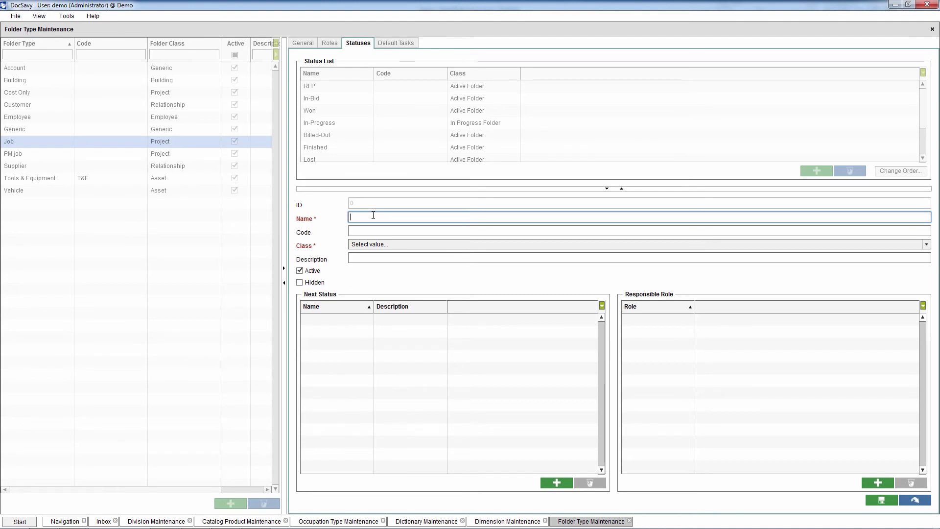
{"action": "left_click", "coordinate": [367, 227]}
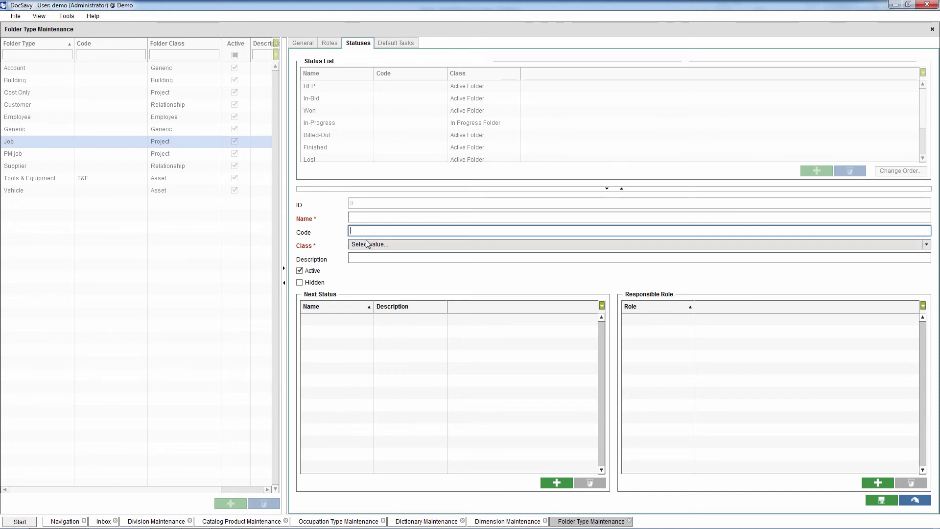
{"action": "left_click", "coordinate": [369, 244]}
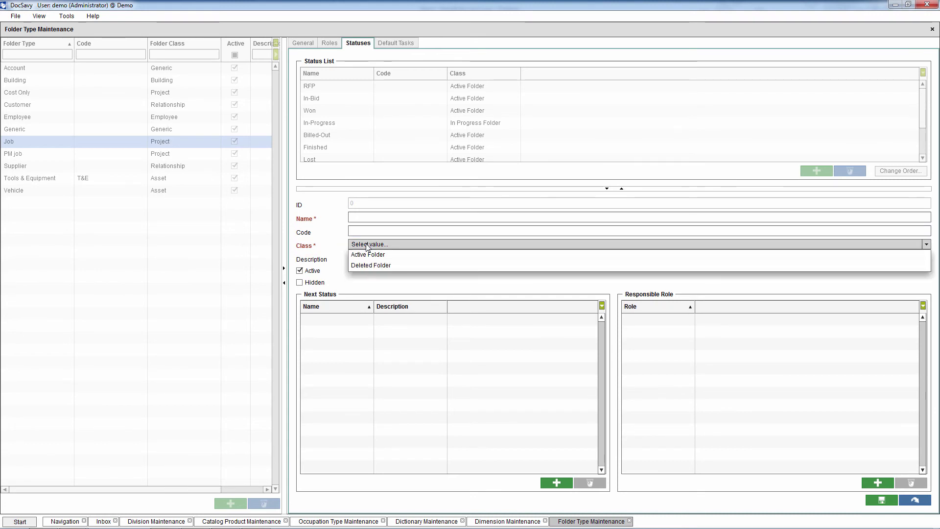
{"action": "left_click", "coordinate": [383, 255]}
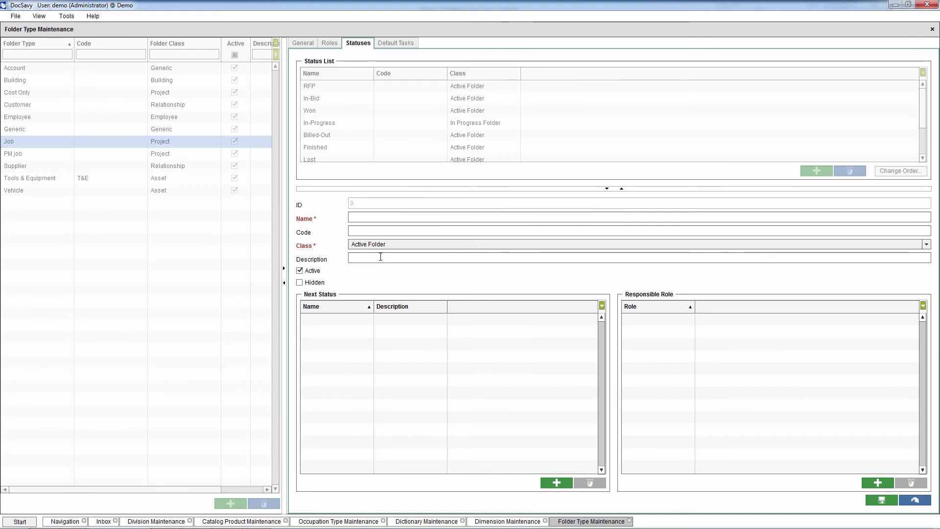
{"action": "left_click", "coordinate": [381, 256]}
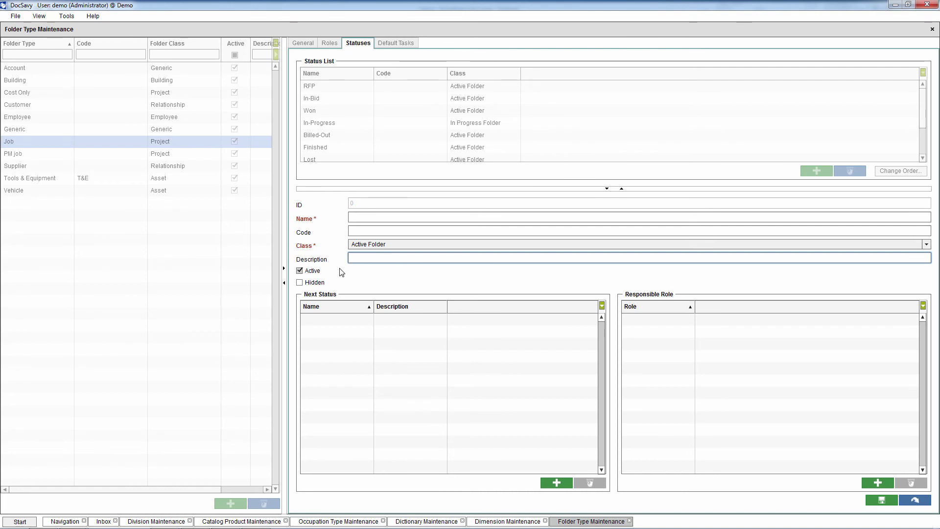
Step: Set the new Job status to inactive and hidden
{"action": "left_click", "coordinate": [307, 273]}
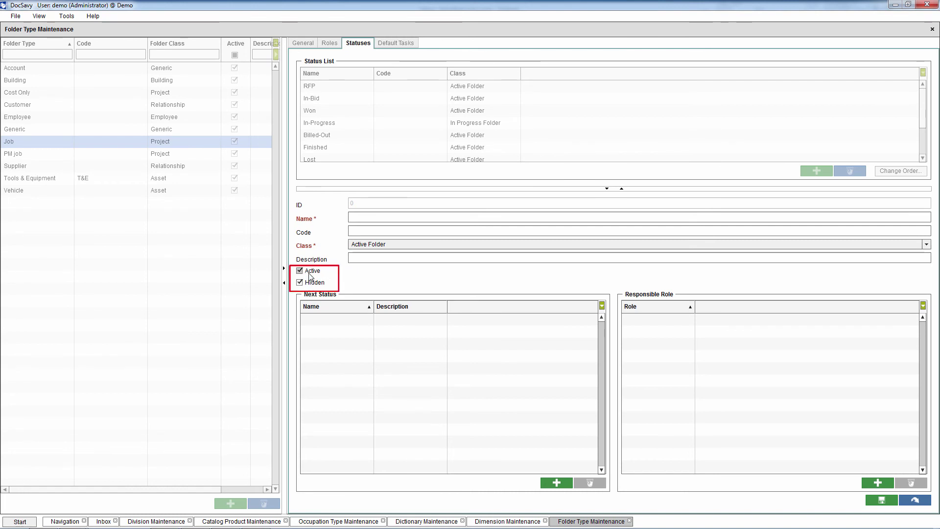
{"action": "left_click", "coordinate": [310, 285]}
{"action": "left_click", "coordinate": [315, 271]}
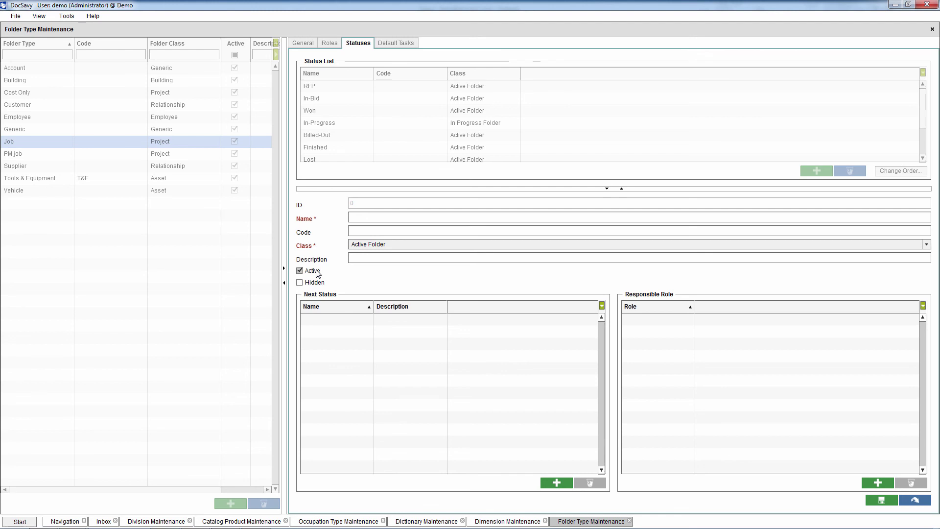
{"action": "left_click", "coordinate": [314, 276]}
{"action": "left_click", "coordinate": [310, 286]}
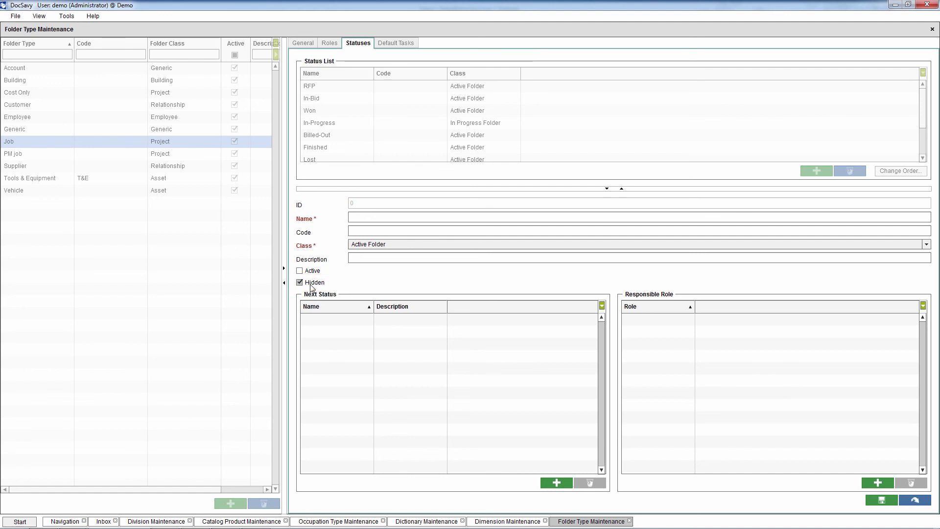